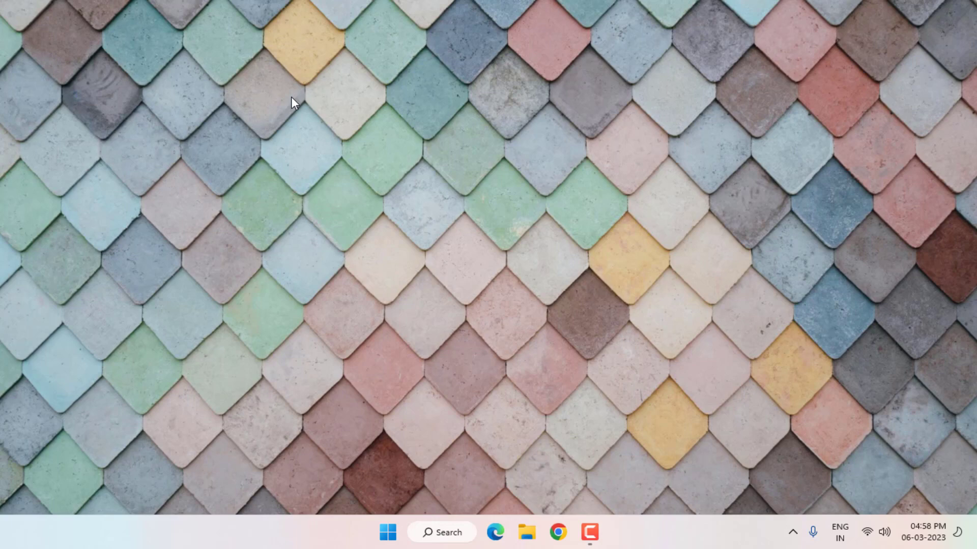
- Launch Command Prompt as administrator from the Start search for 'command'
key(super)
text(command)
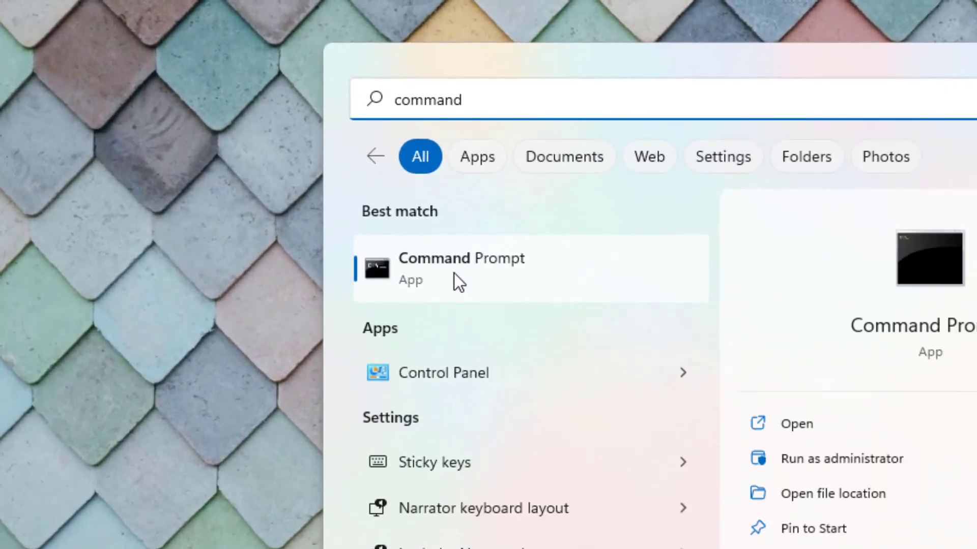
right_click(453, 276)
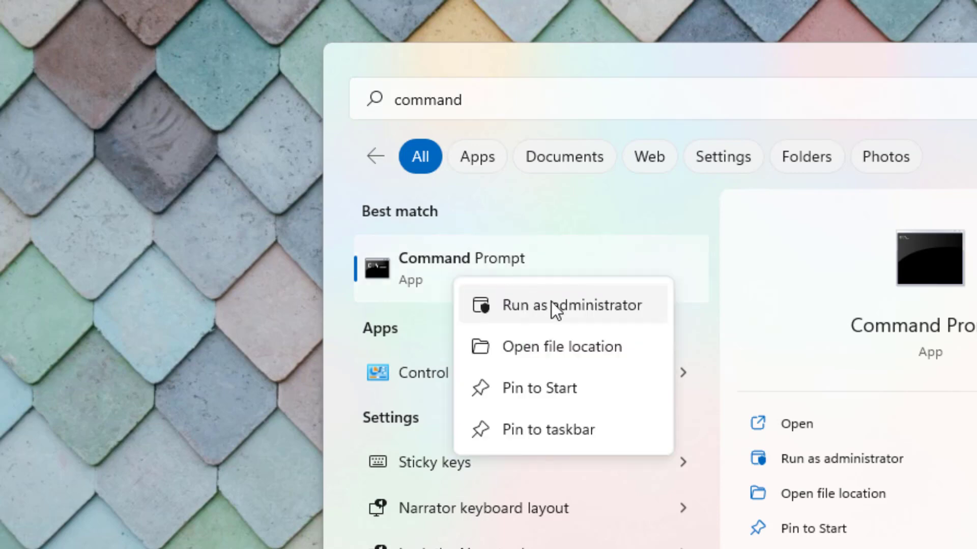
click(560, 307)
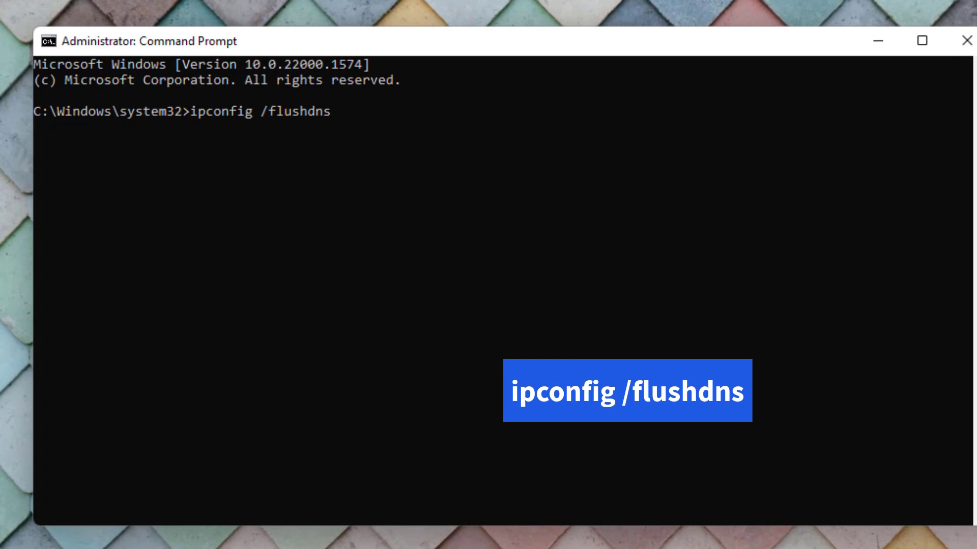
- Run ipconfig /flushdns and netsh winsock reset
key(Return)
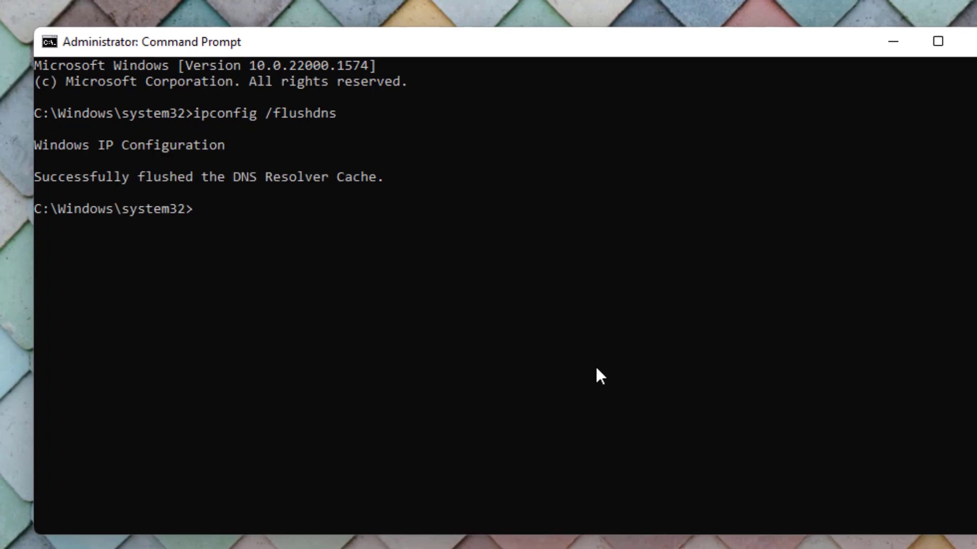
text(netsh winsock reset)
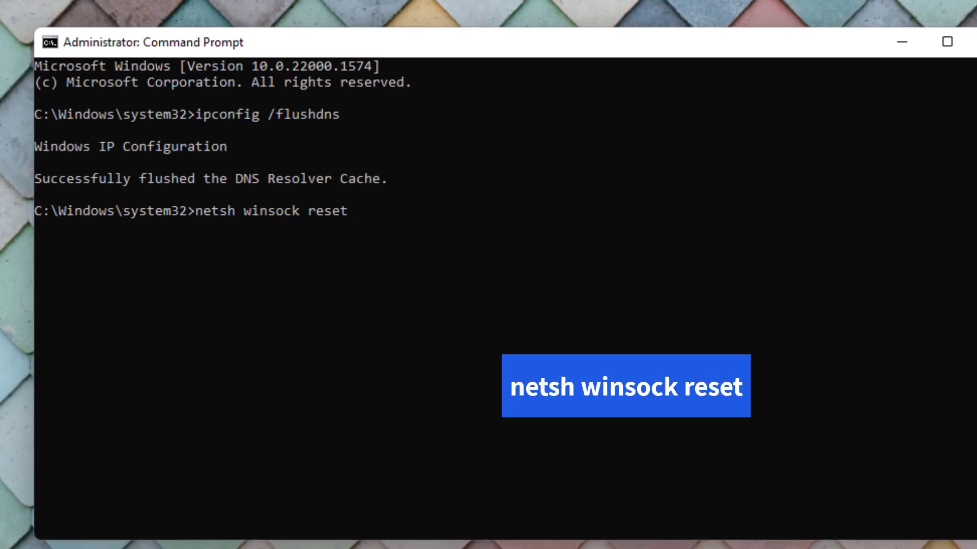
key(Return)
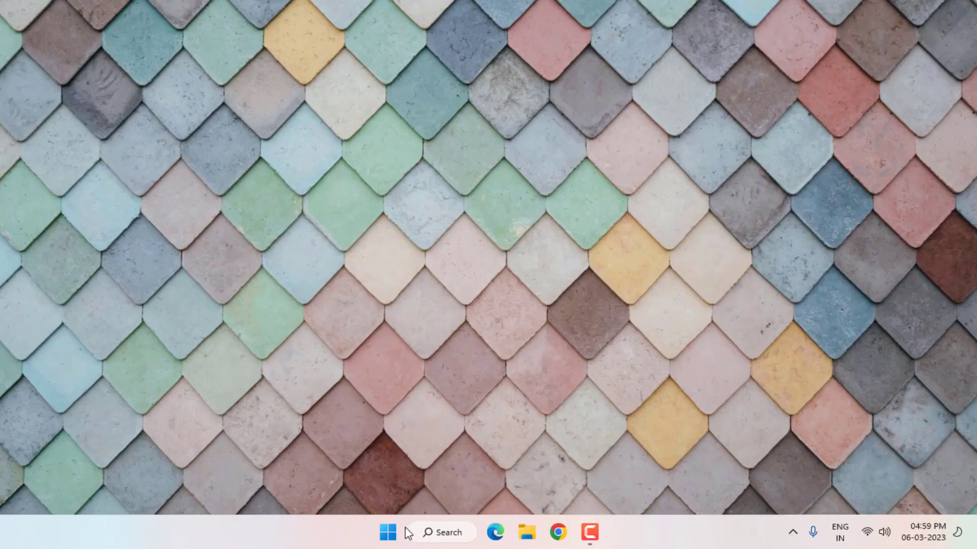
- In Settings, go to Network & internet > Advanced network settings > Network reset
click(388, 532)
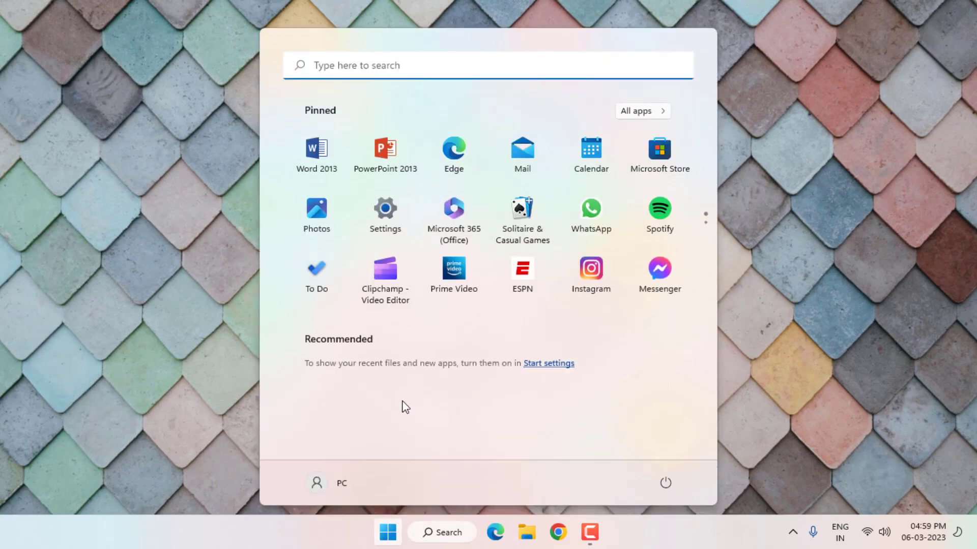
click(398, 215)
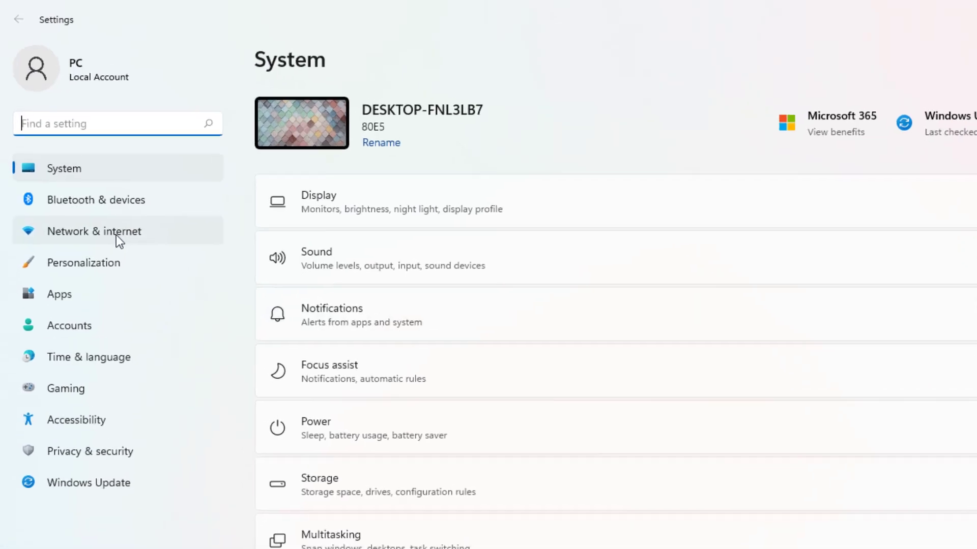
click(159, 307)
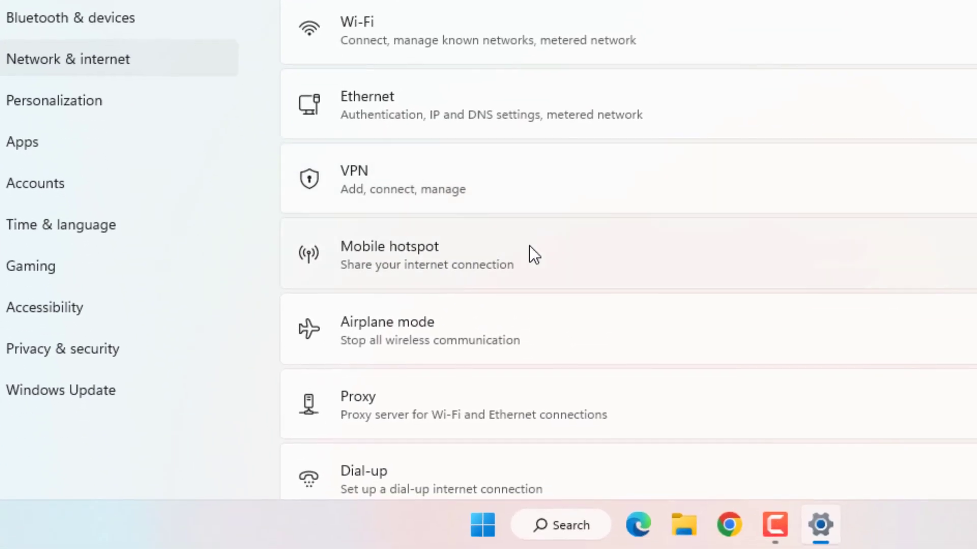
scroll(532, 239, down, 2)
scroll(532, 246, down, 1)
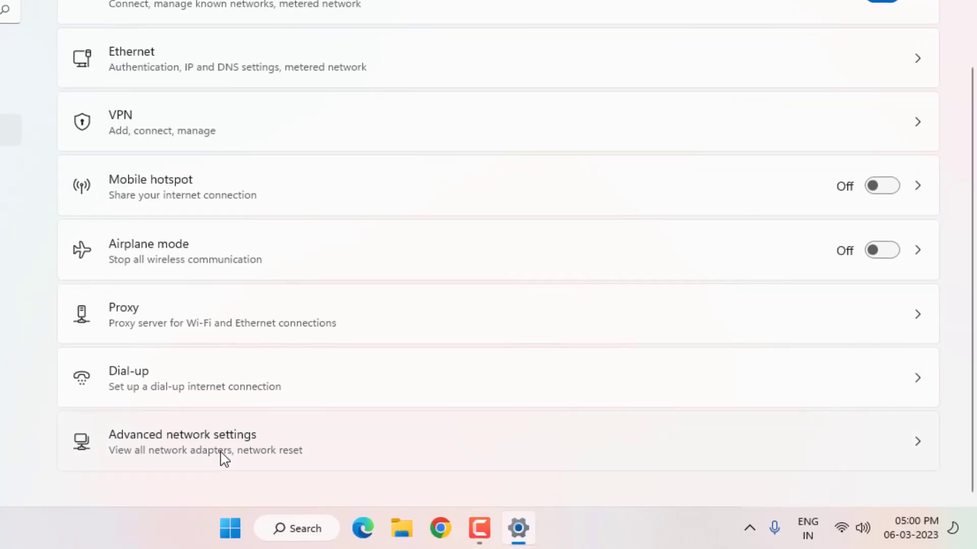
click(253, 436)
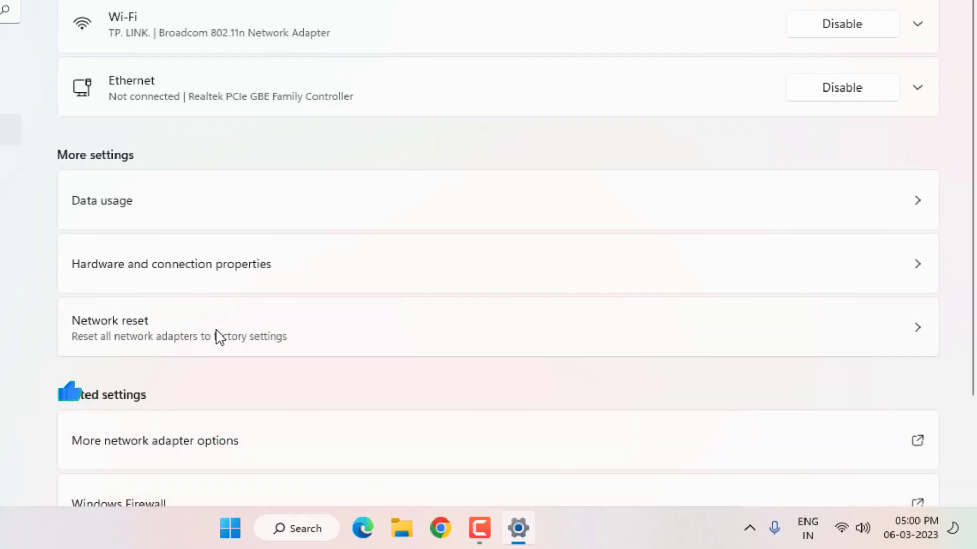
click(178, 338)
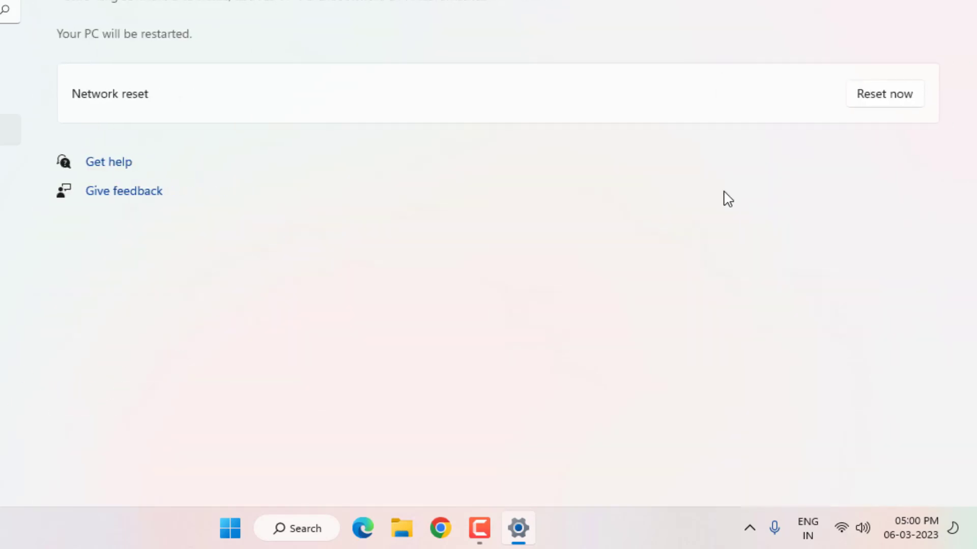
- Reset the network now, confirm with Yes, and close Settings
click(881, 100)
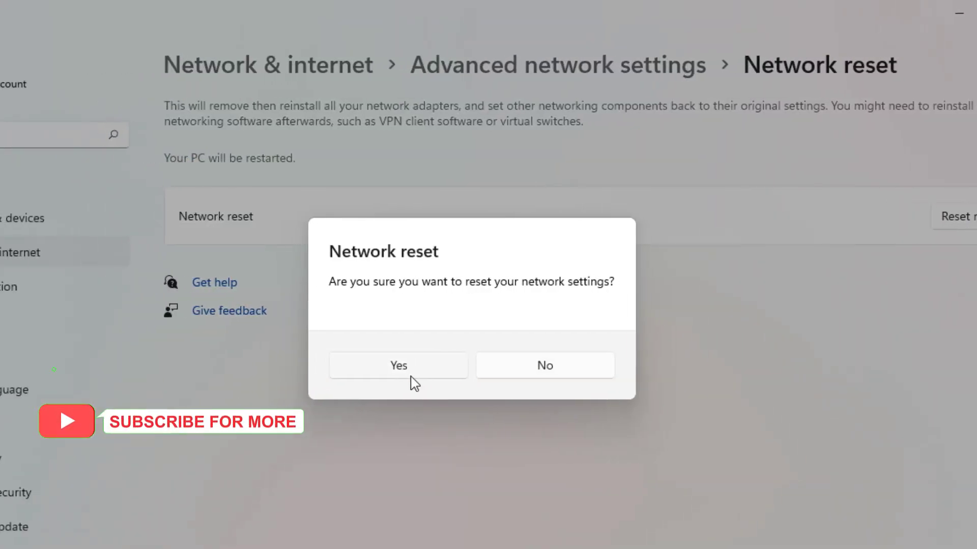
click(413, 379)
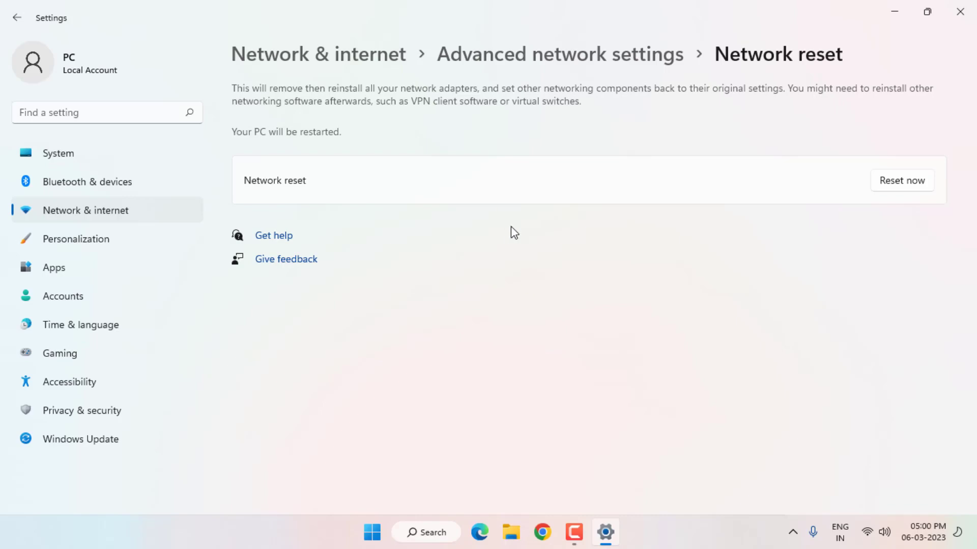
click(960, 11)
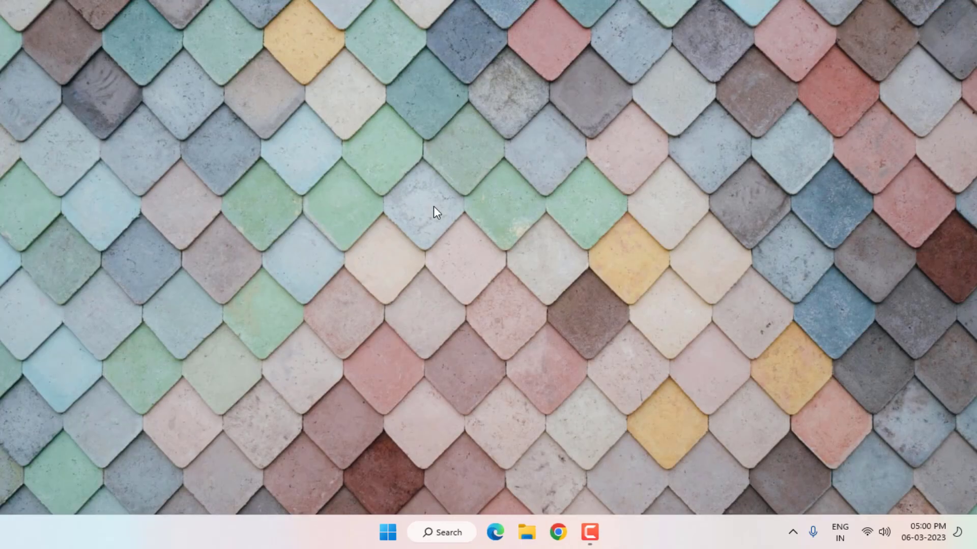
- Open Control Panel's Network and Sharing Center adapter settings and select the Wi-Fi adapter
key(super)
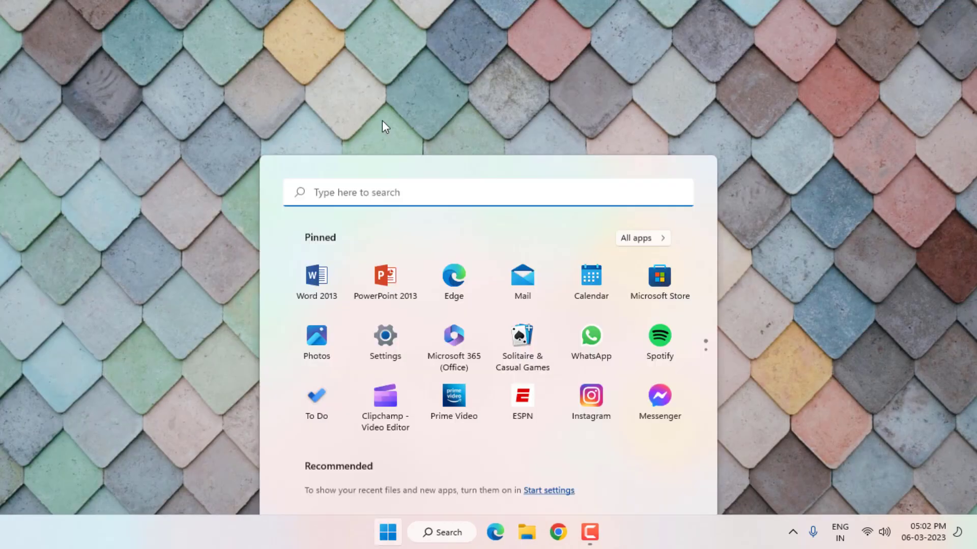
text(control)
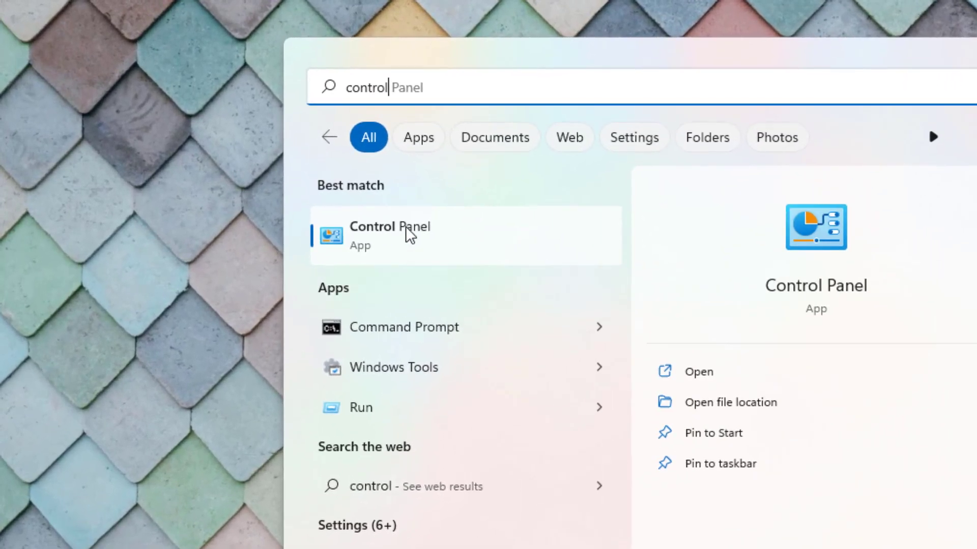
click(392, 226)
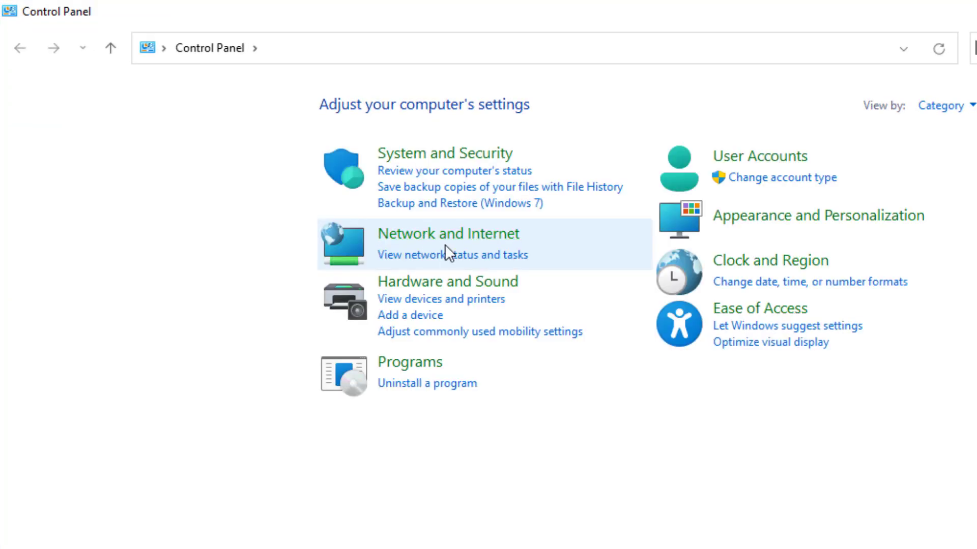
click(457, 248)
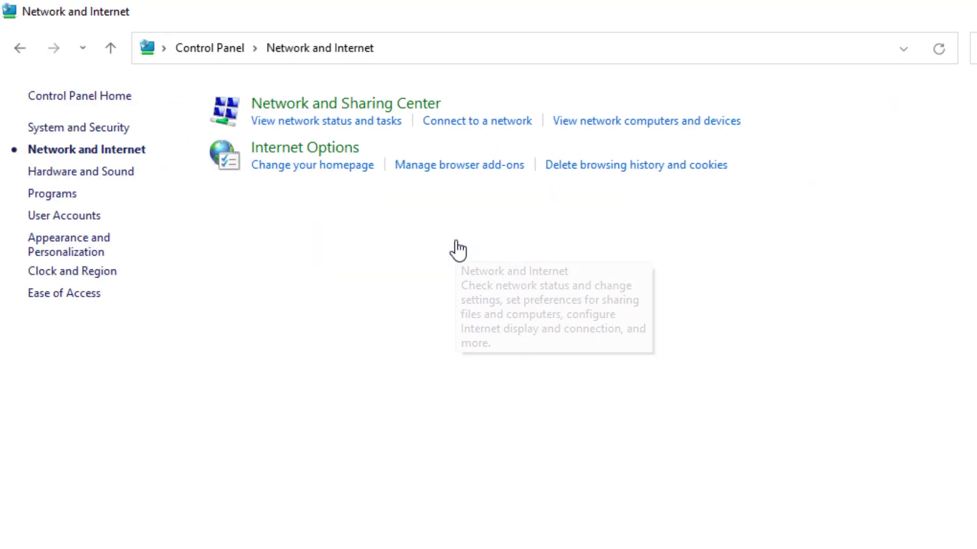
click(336, 105)
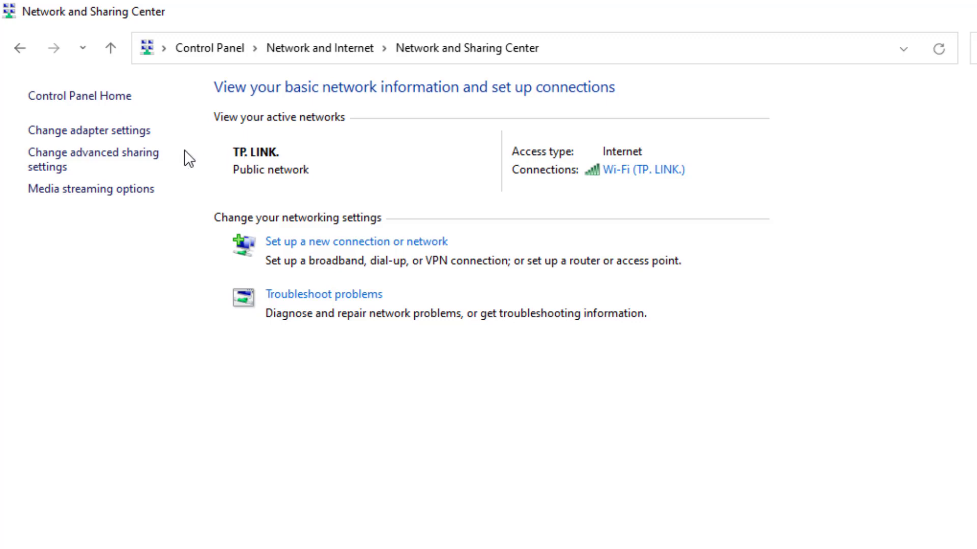
click(104, 135)
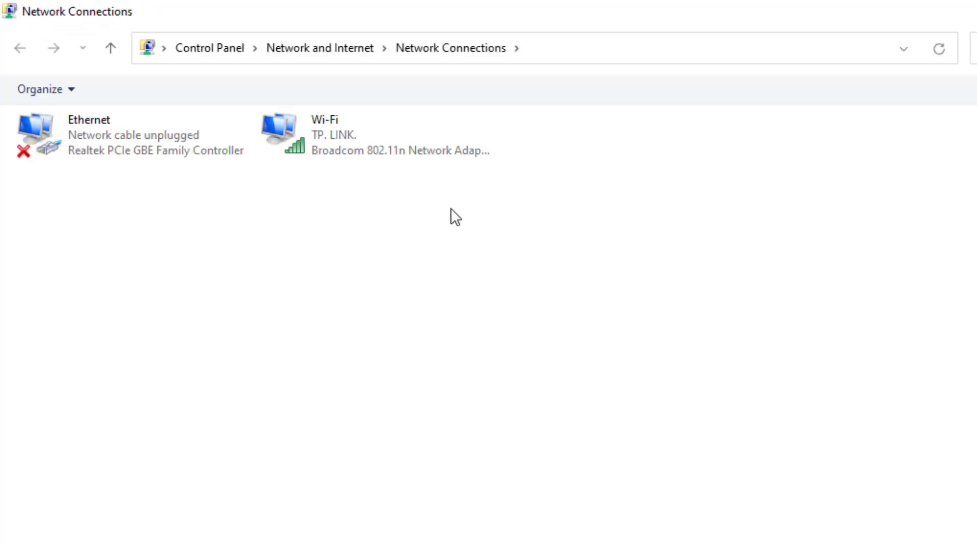
click(338, 146)
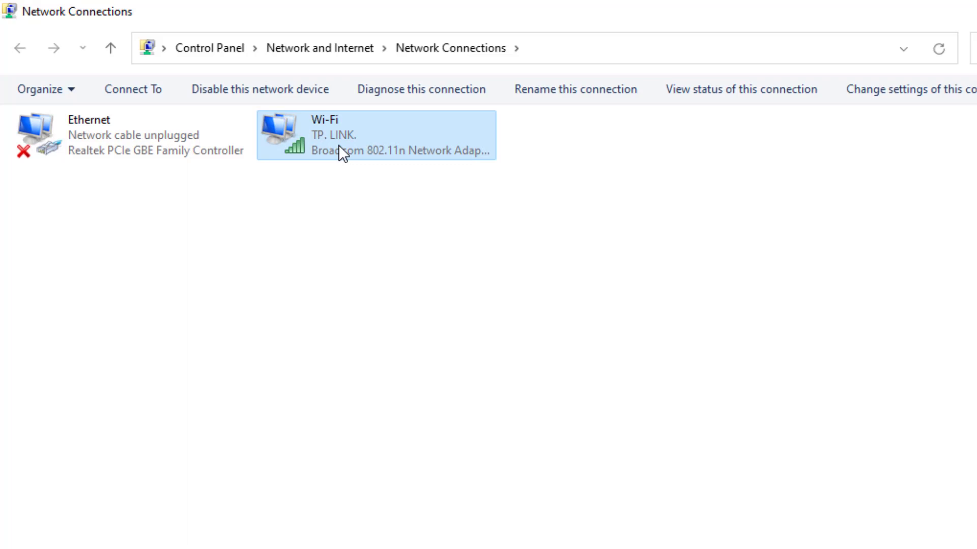
- Set the Wi-Fi adapter's TCP/IPv4 DNS servers to 8.8.8.8 and 8.8.4.4, then close its properties
right_click(339, 146)
click(394, 349)
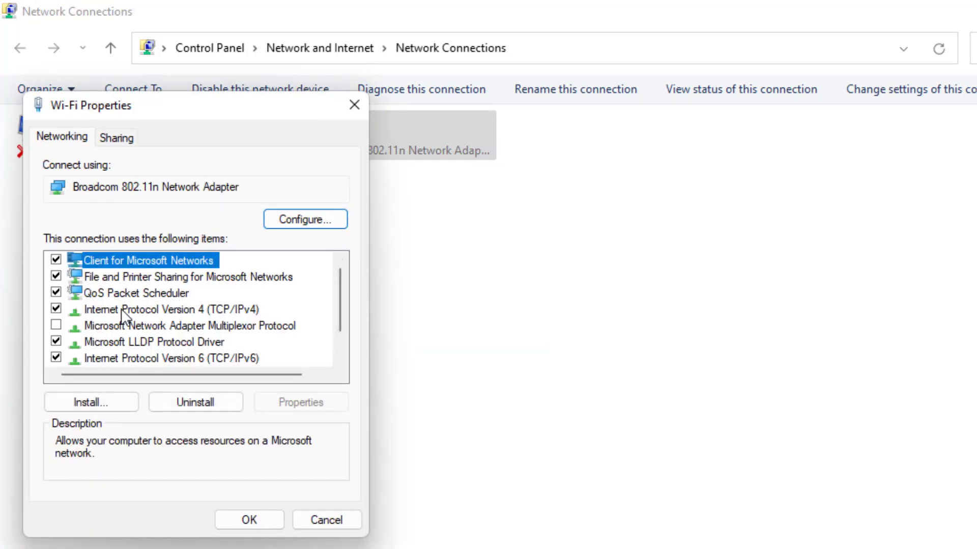
click(121, 309)
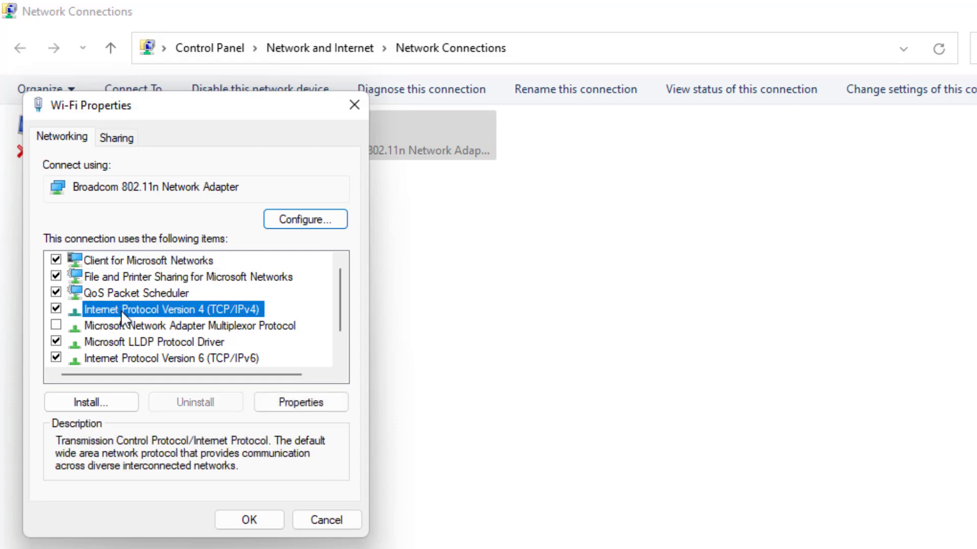
click(304, 402)
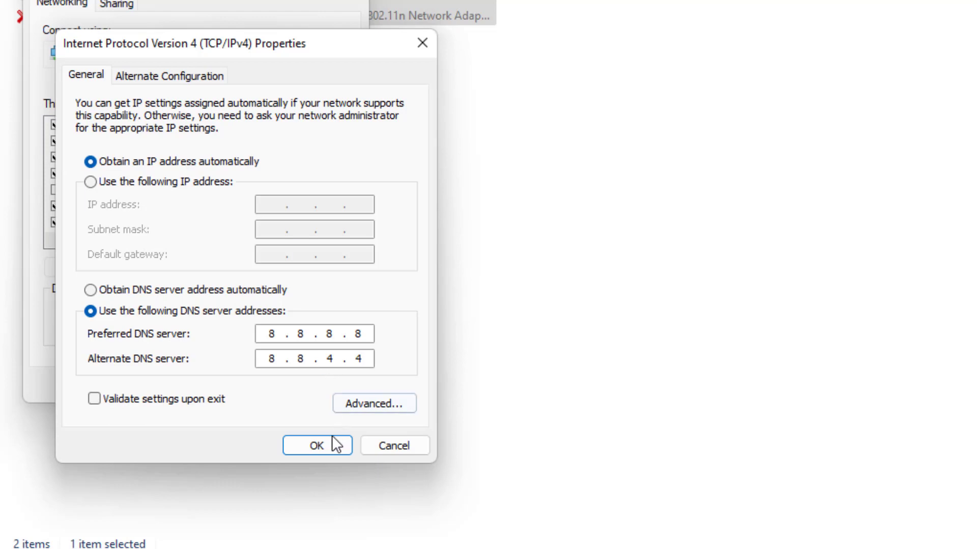
click(315, 443)
click(215, 376)
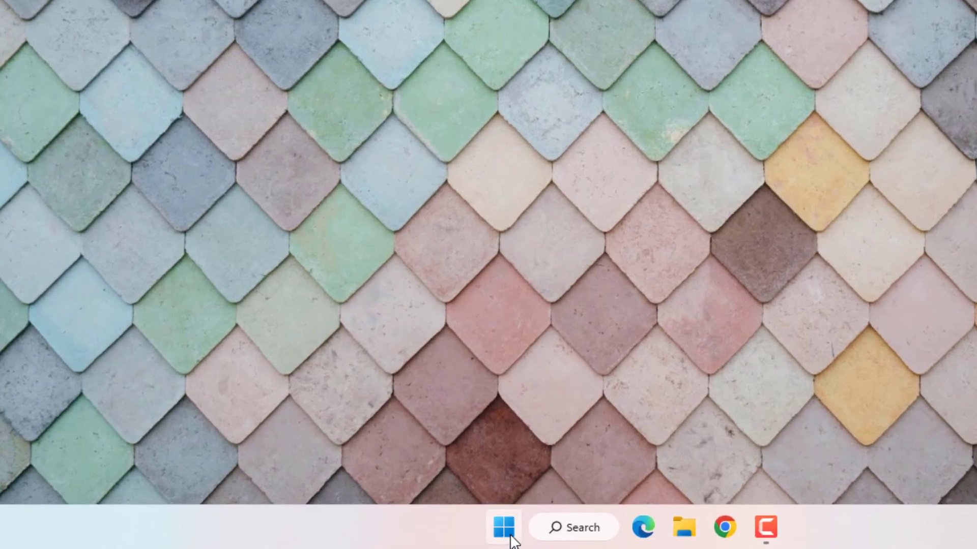
- Open Device Manager and expand the Network adapters category
right_click(393, 537)
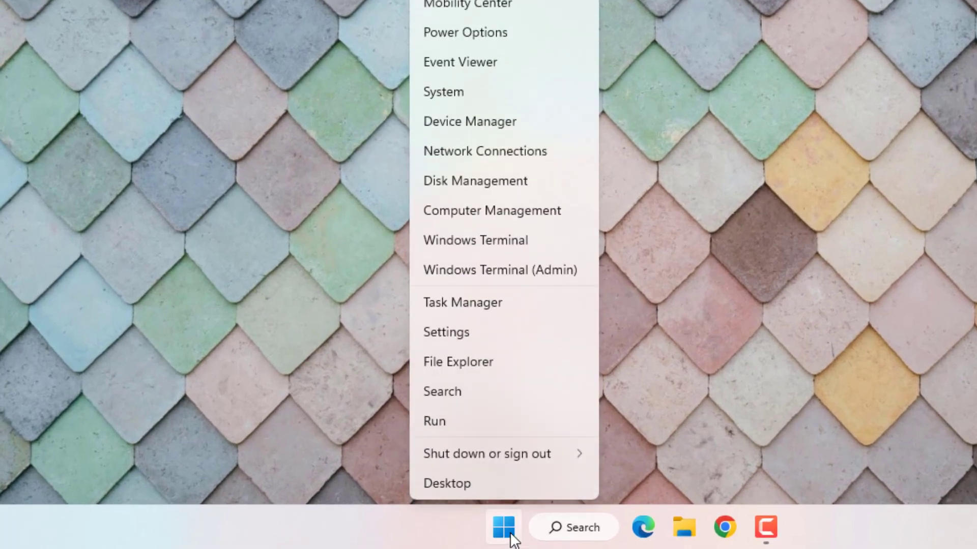
click(468, 122)
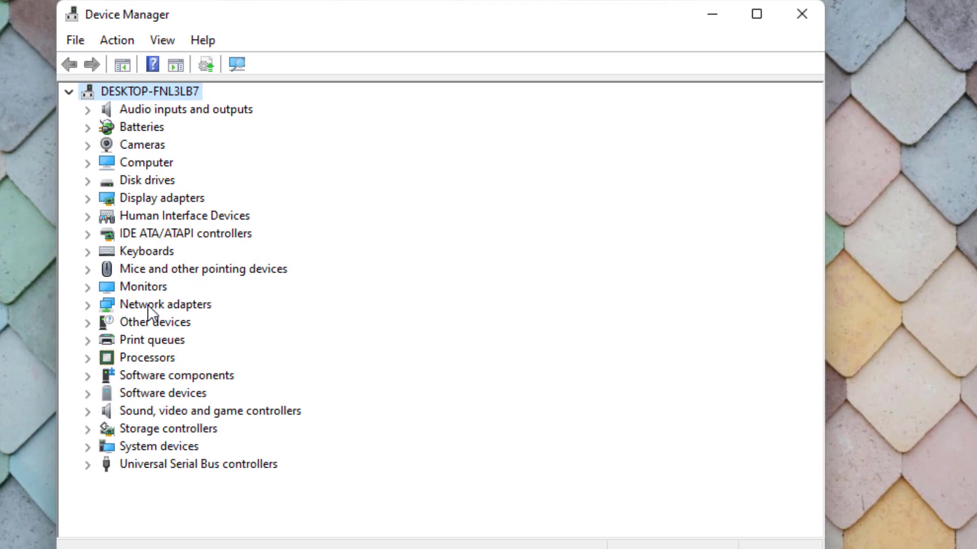
click(180, 303)
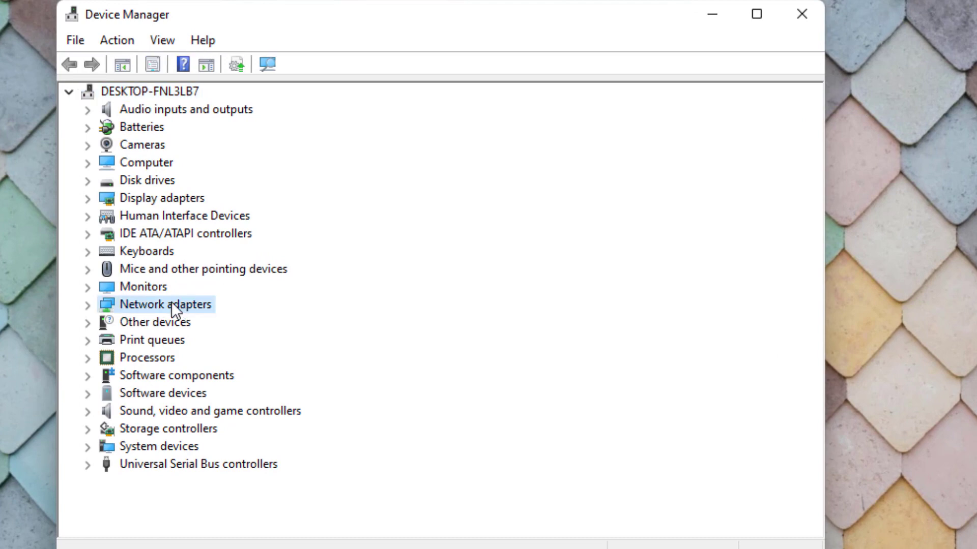
double_click(172, 302)
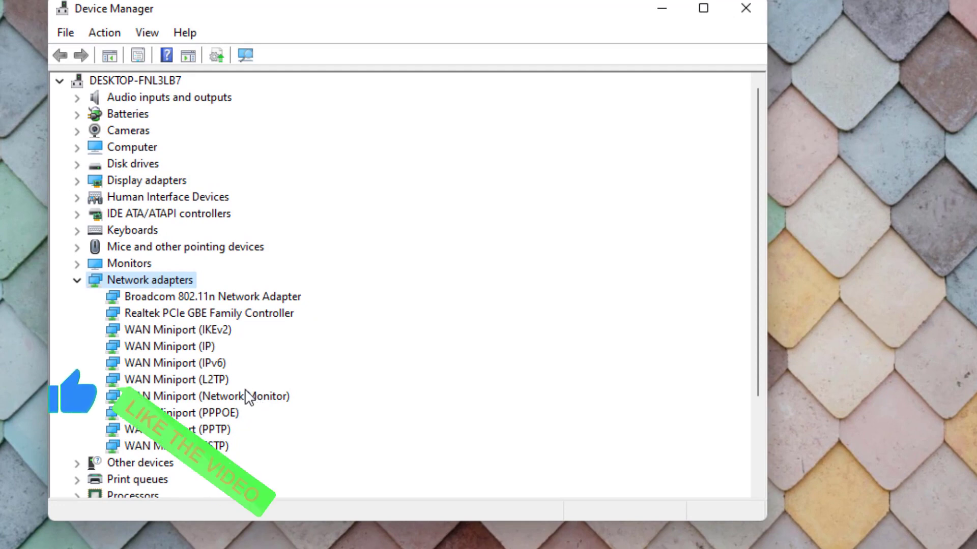
- Search automatically for a WAN Miniport (Network Monitor) driver and dismiss the already-installed result
click(257, 402)
right_click(226, 396)
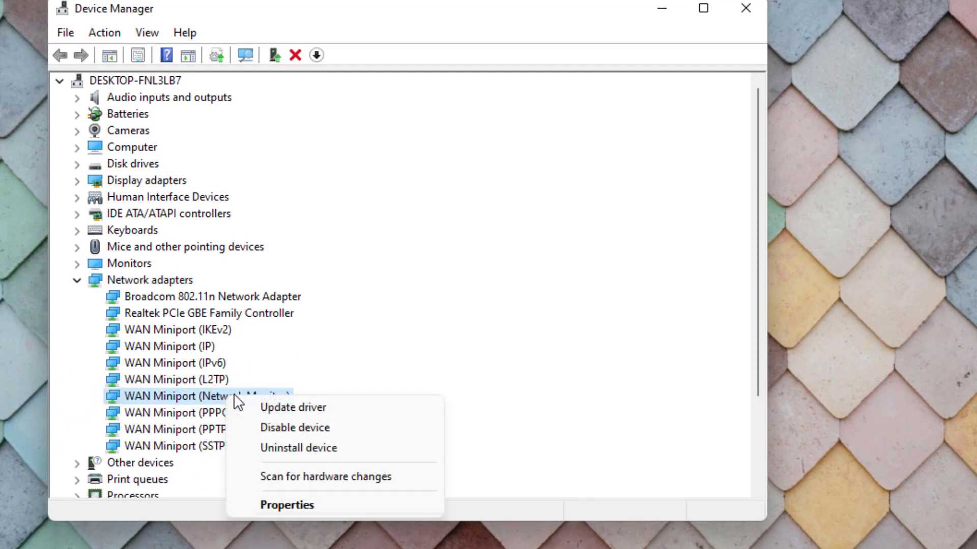
click(324, 408)
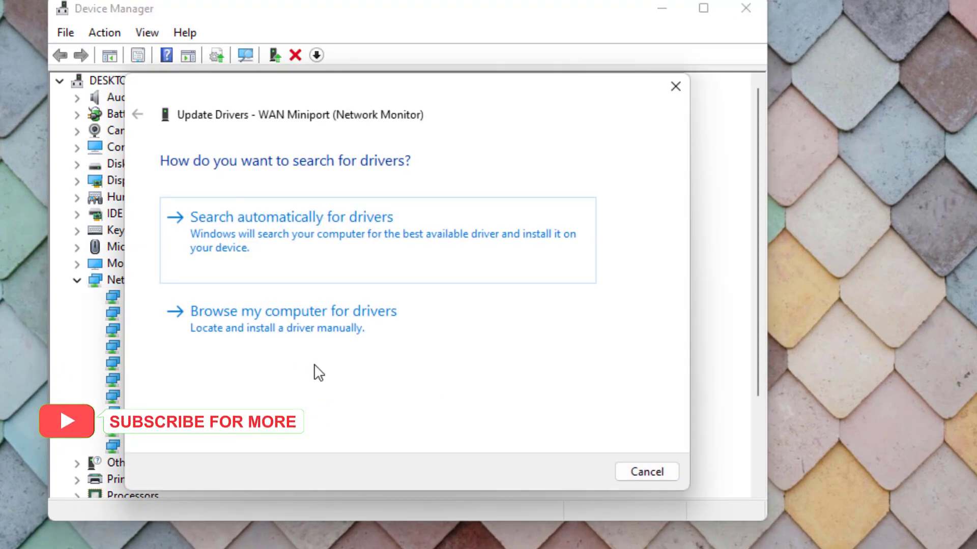
click(328, 236)
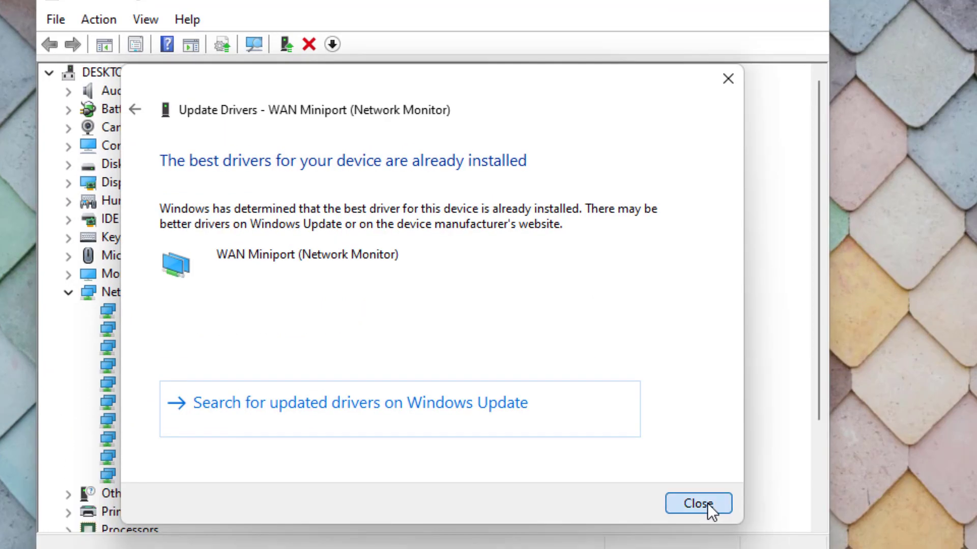
click(655, 469)
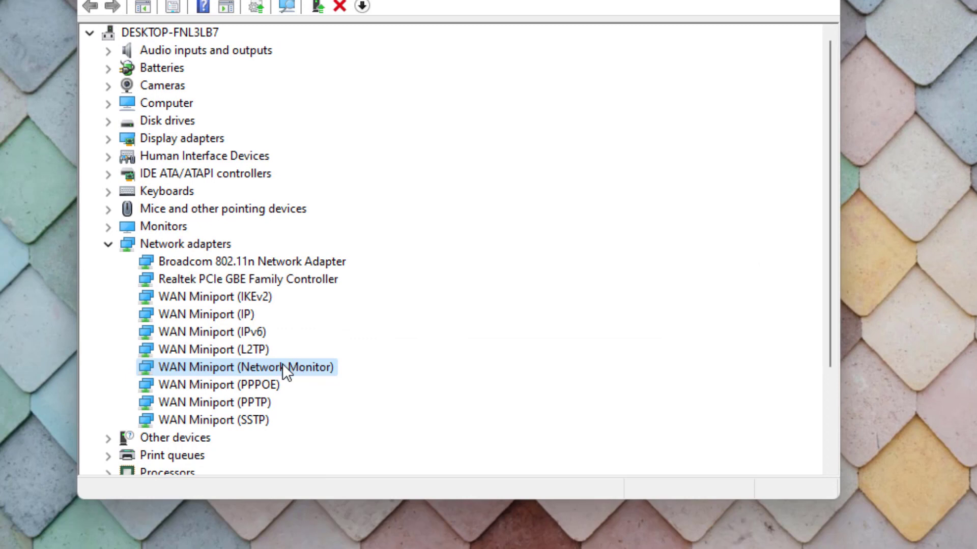
- Reinstall the WAN Miniport (Network Monitor) driver by picking it from the local compatible drivers list
right_click(281, 364)
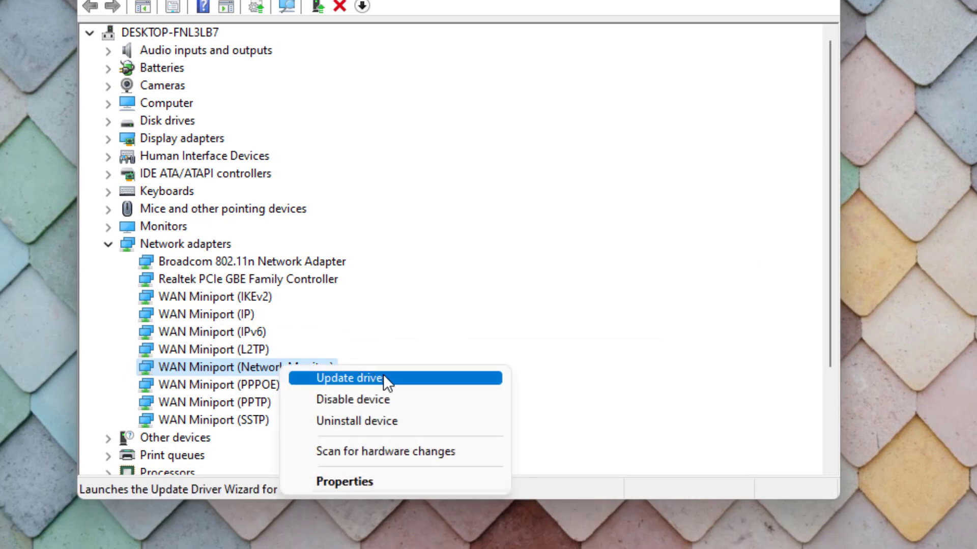
click(383, 374)
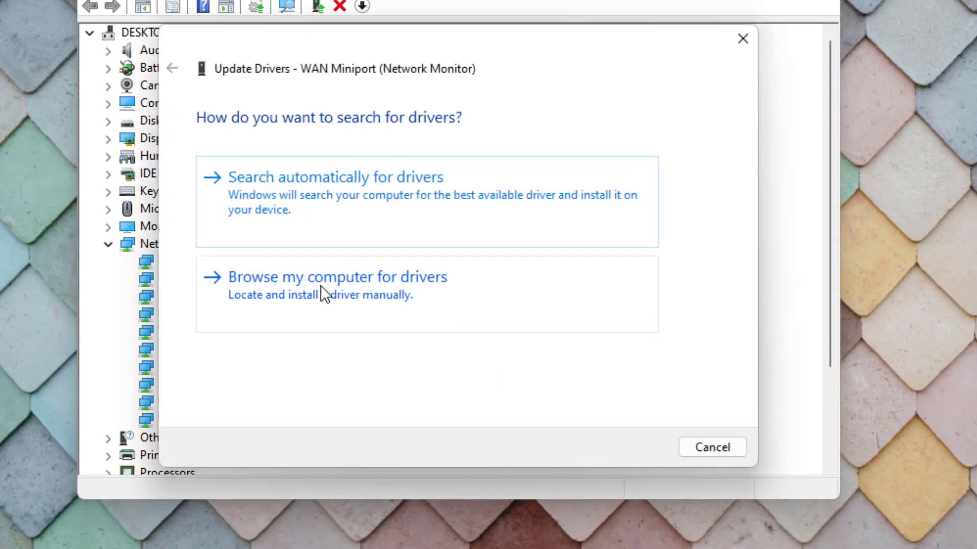
click(321, 286)
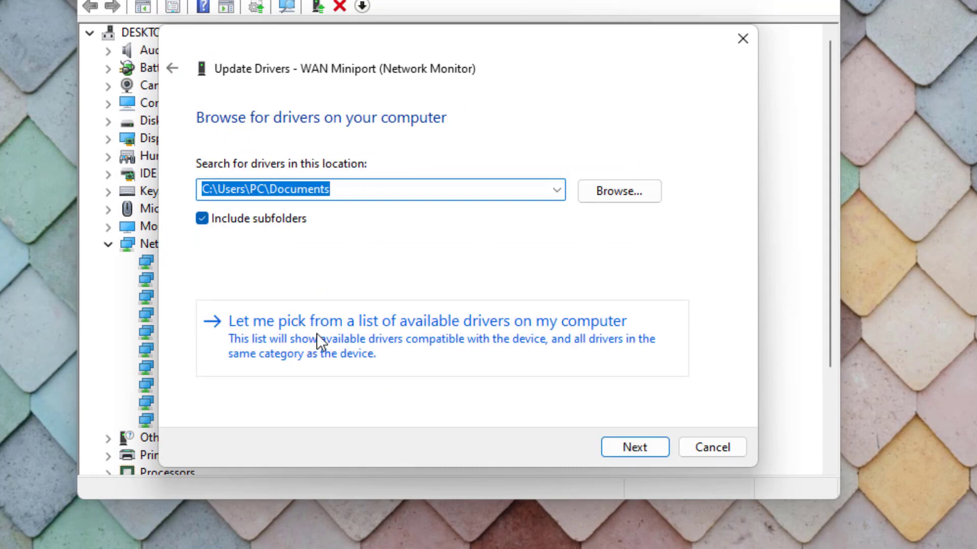
click(317, 334)
click(301, 283)
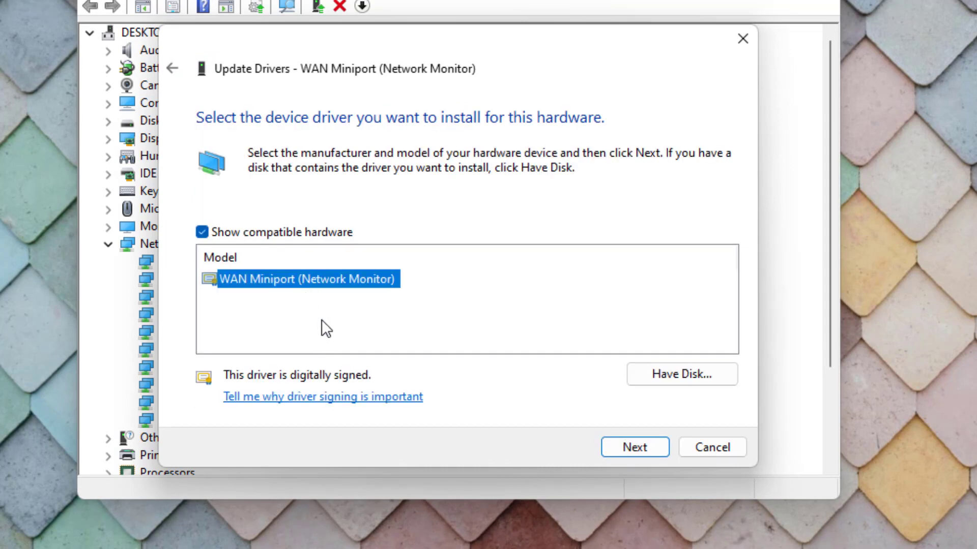
click(639, 446)
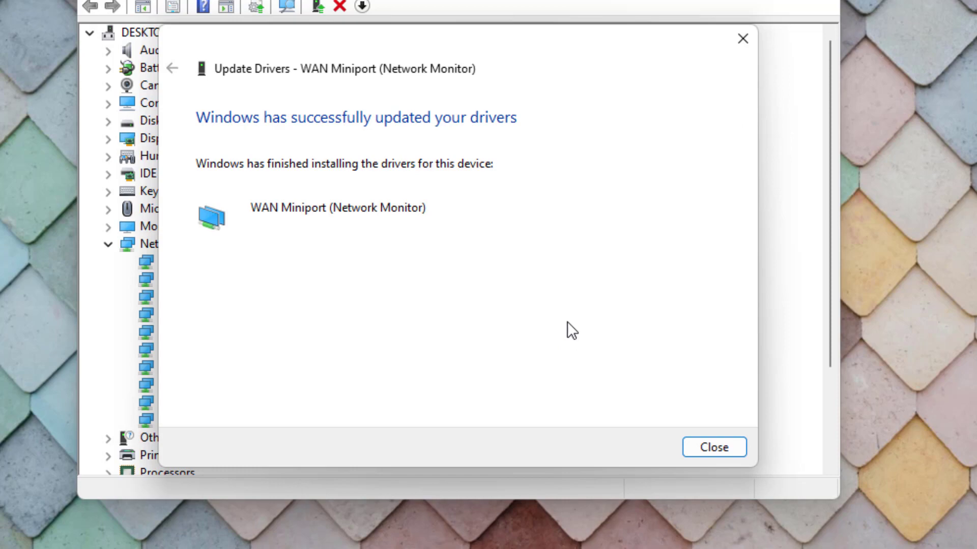
click(712, 445)
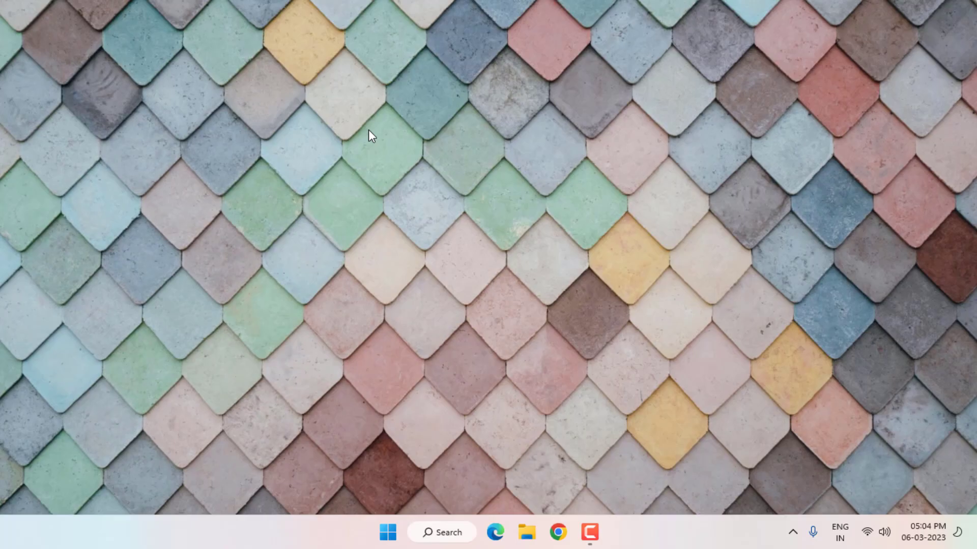
- Open Settings > System > Troubleshoot > Other troubleshooters
click(387, 532)
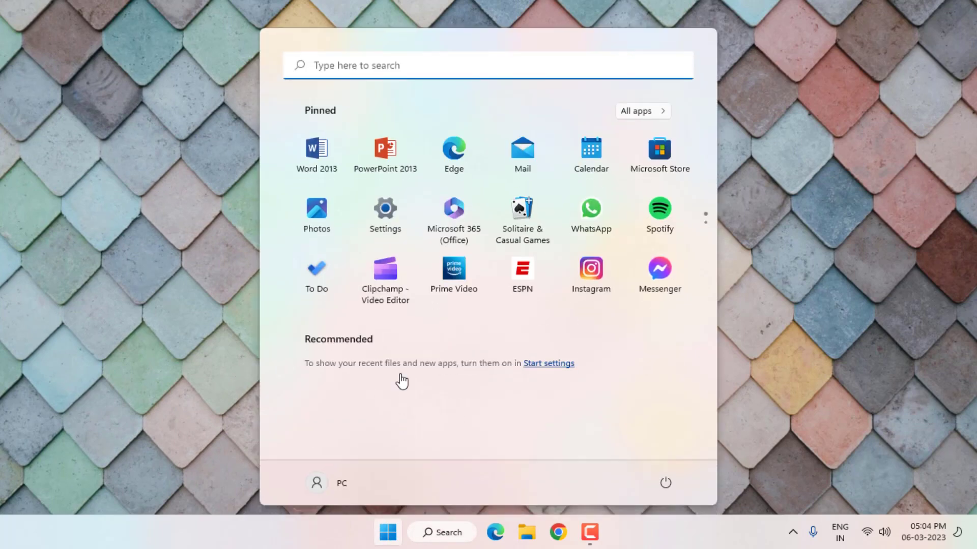
click(393, 211)
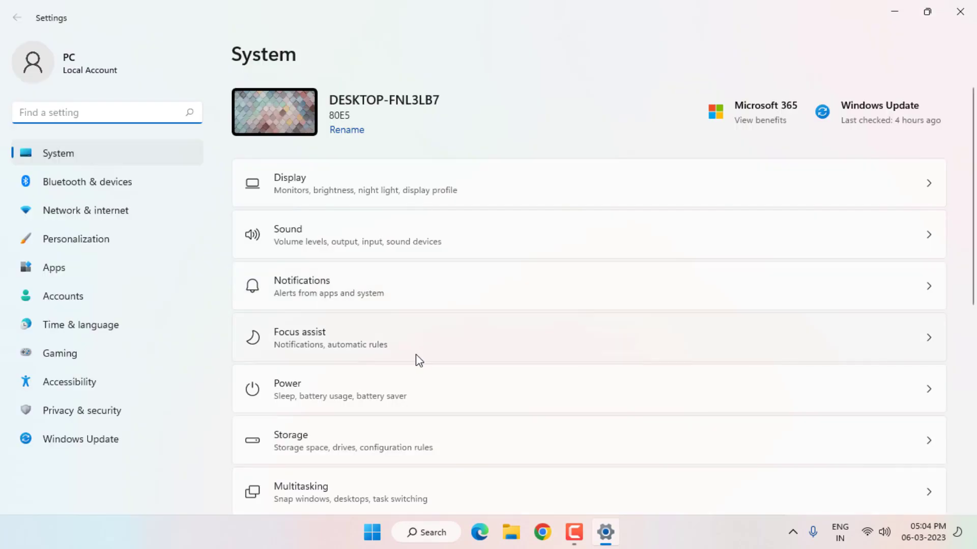
scroll(417, 359, down, 5)
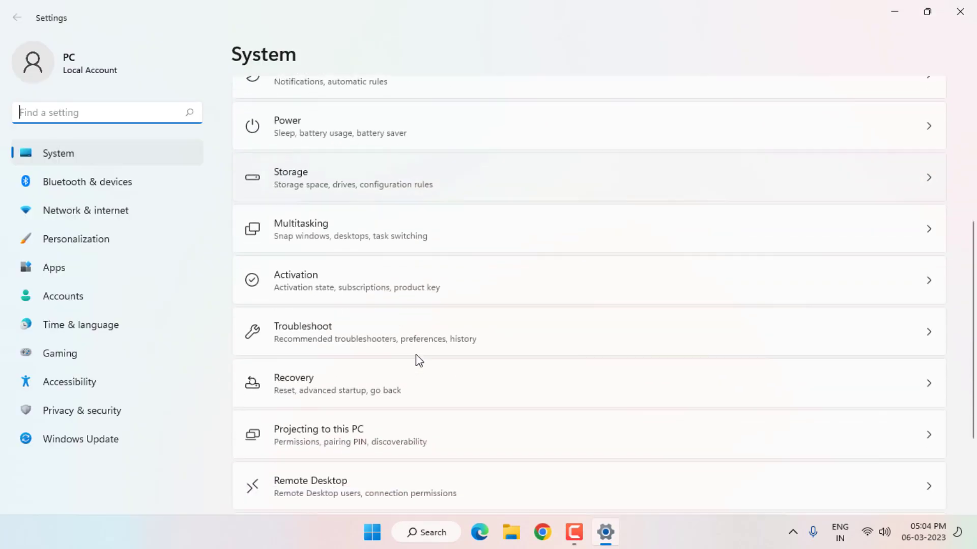
click(276, 308)
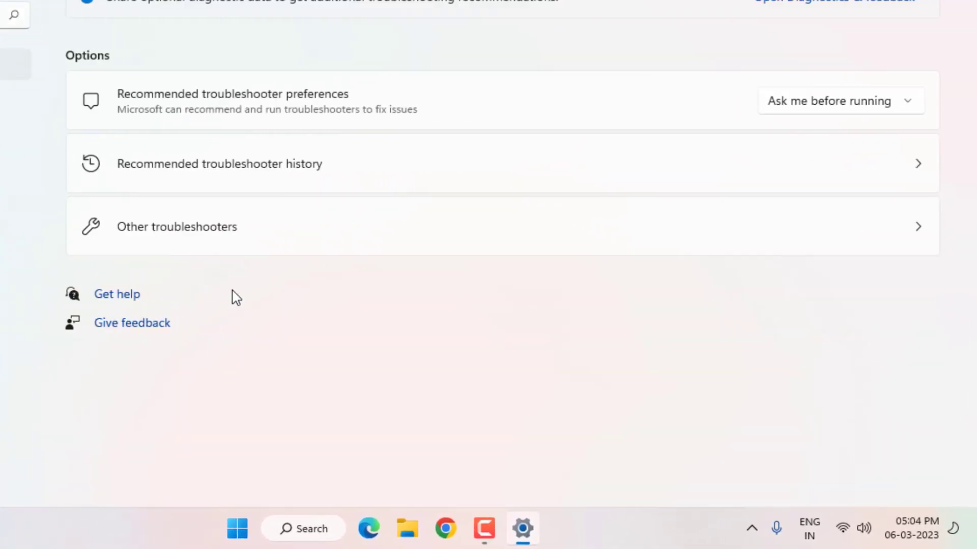
click(237, 233)
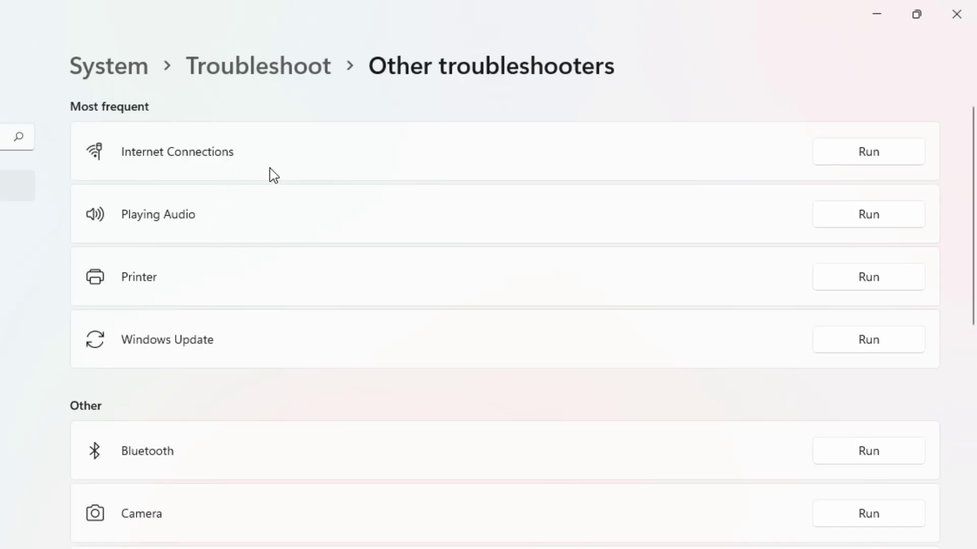
- Run the Internet Connections troubleshooter, then cancel it
click(864, 160)
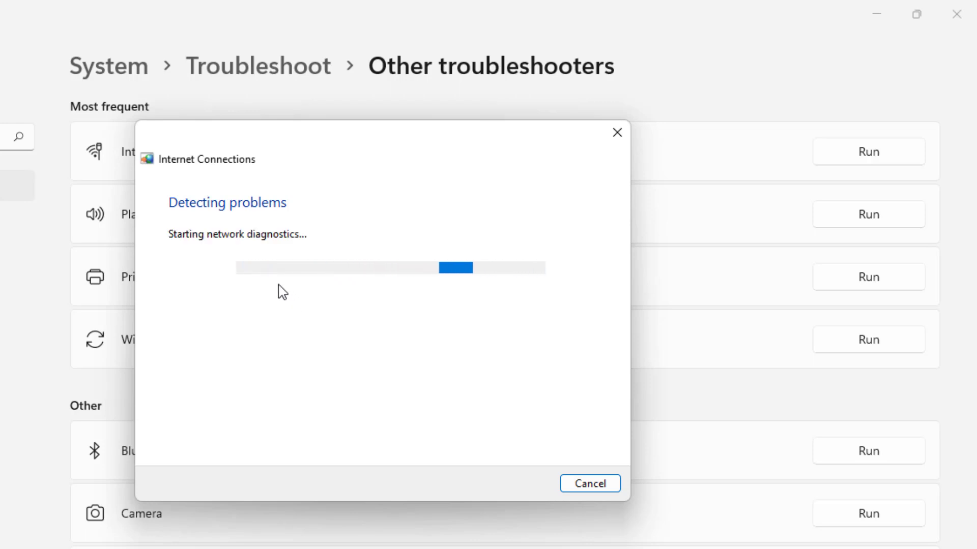
click(601, 483)
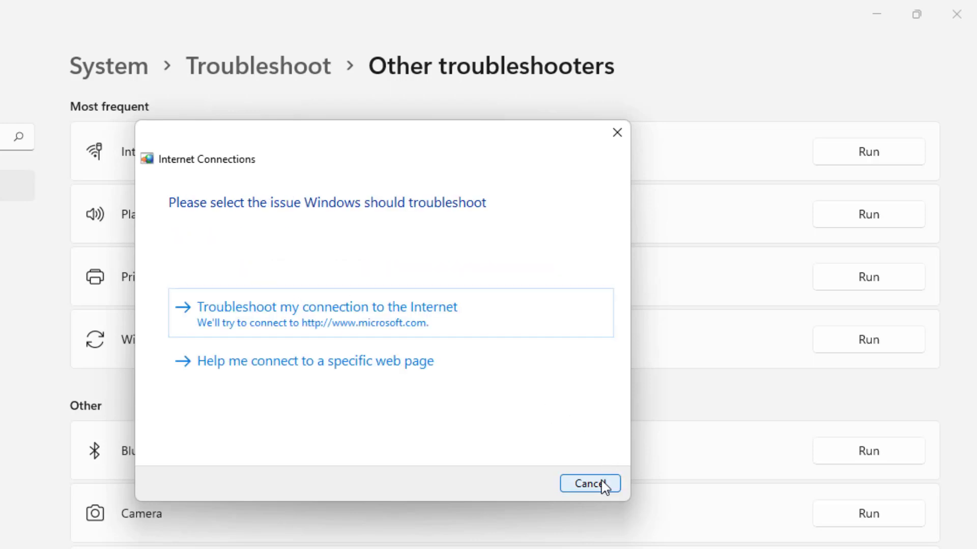
scroll(355, 409, down, 6)
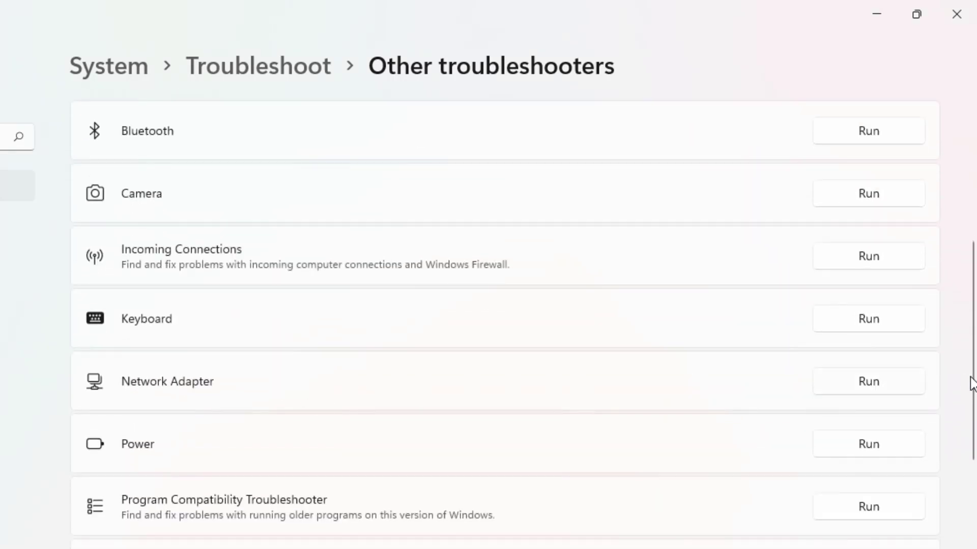
- Run the Network Adapter troubleshooter on all network adapters, cancel it, and close Settings
click(891, 387)
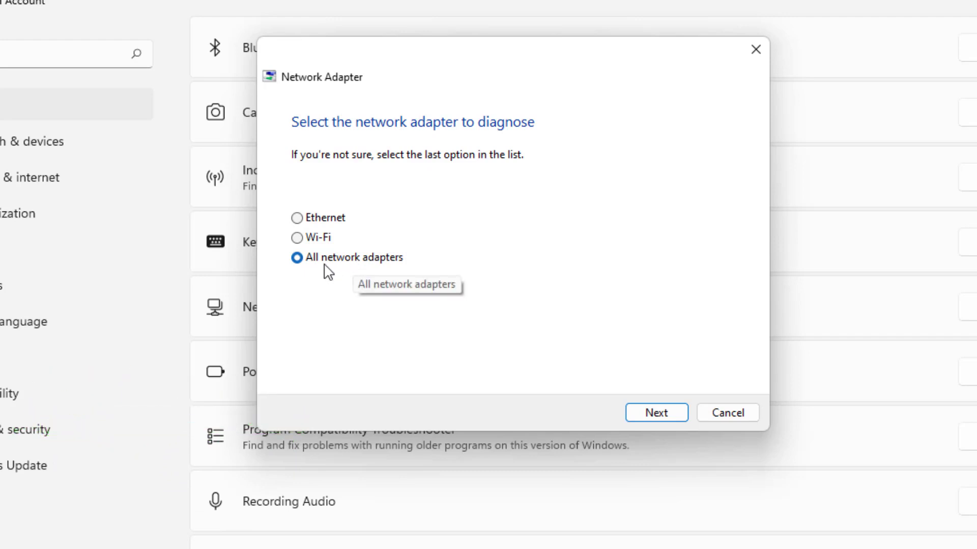
click(653, 412)
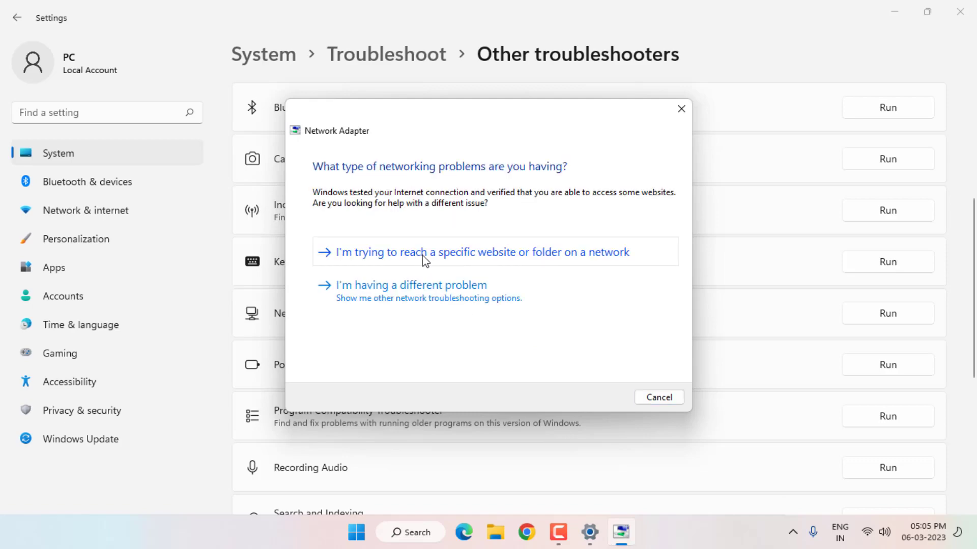
click(645, 393)
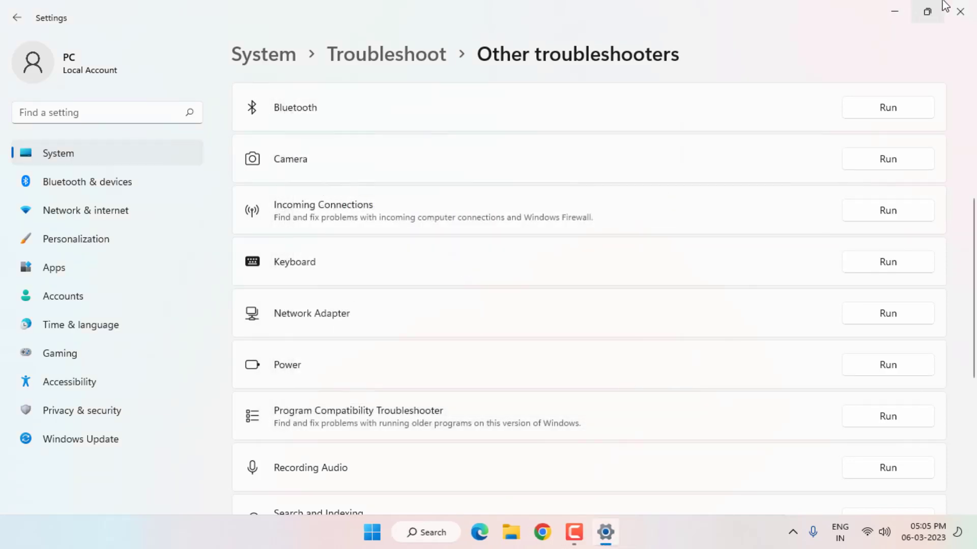
click(960, 11)
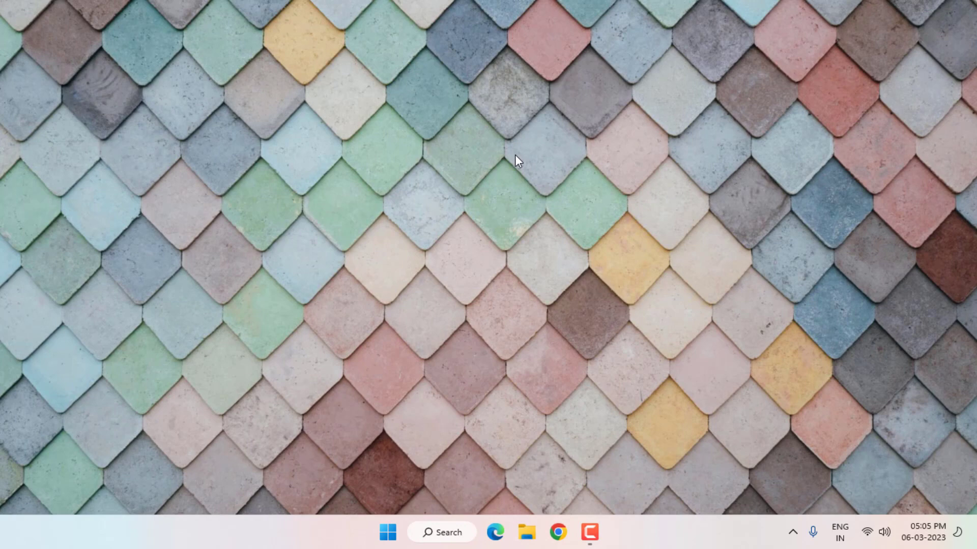